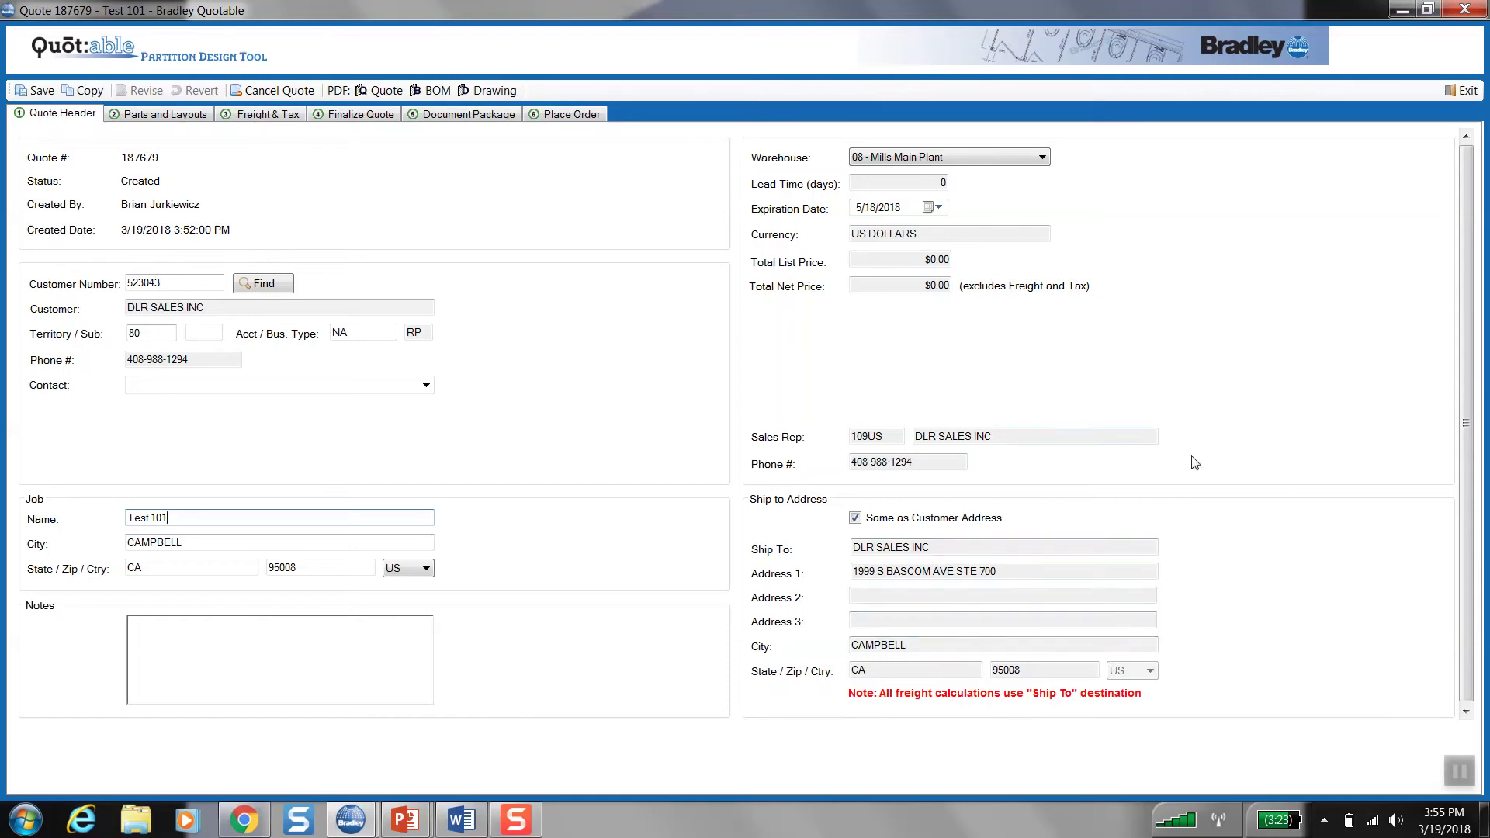
Change the quote's warehouse from 08 - Mills Main Plant to 23 - Bradley West
{"action": "left_click", "coordinate": [1042, 158]}
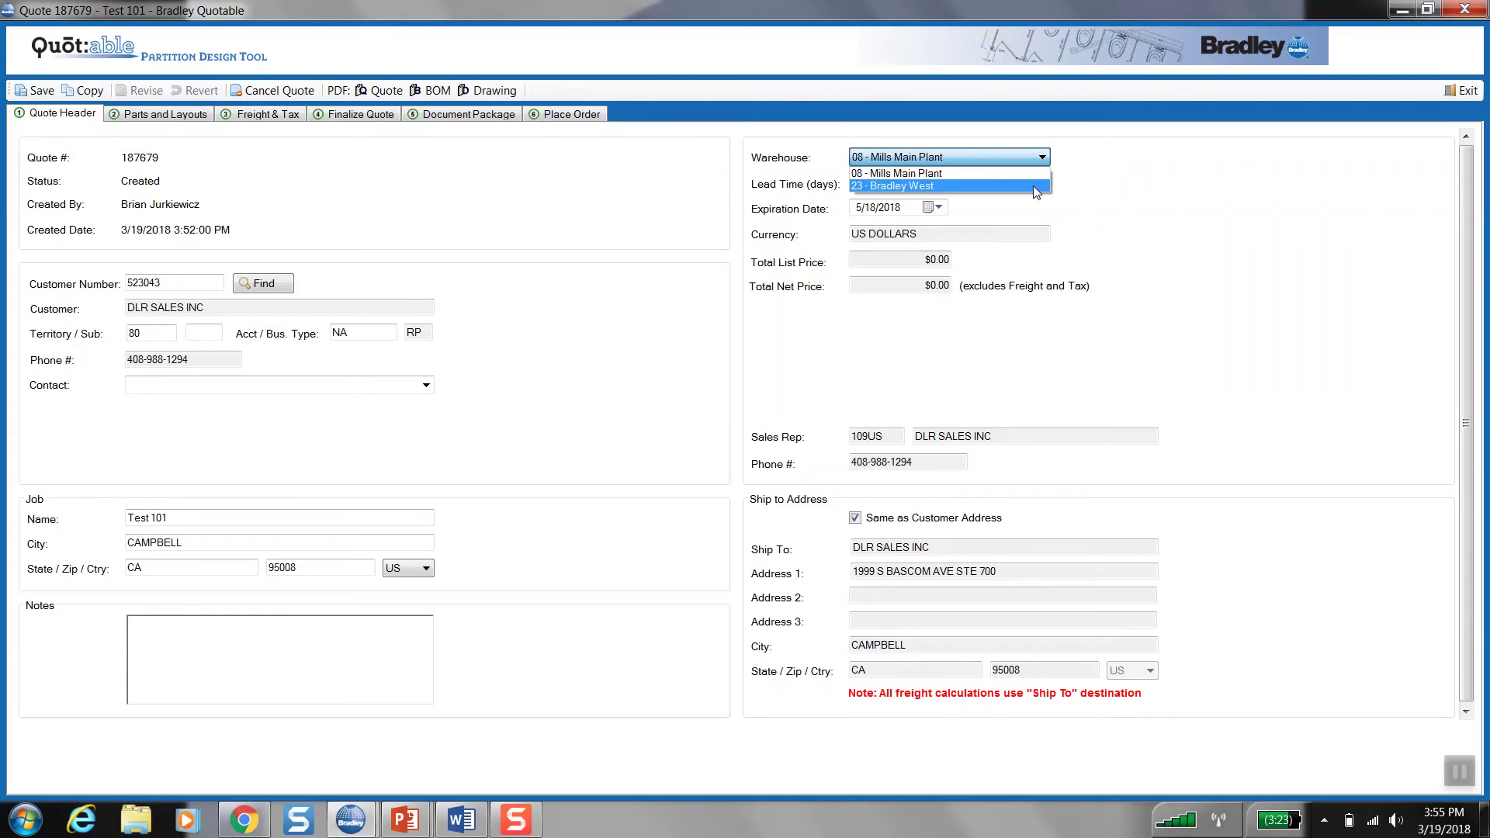
{"action": "left_click", "coordinate": [1035, 186]}
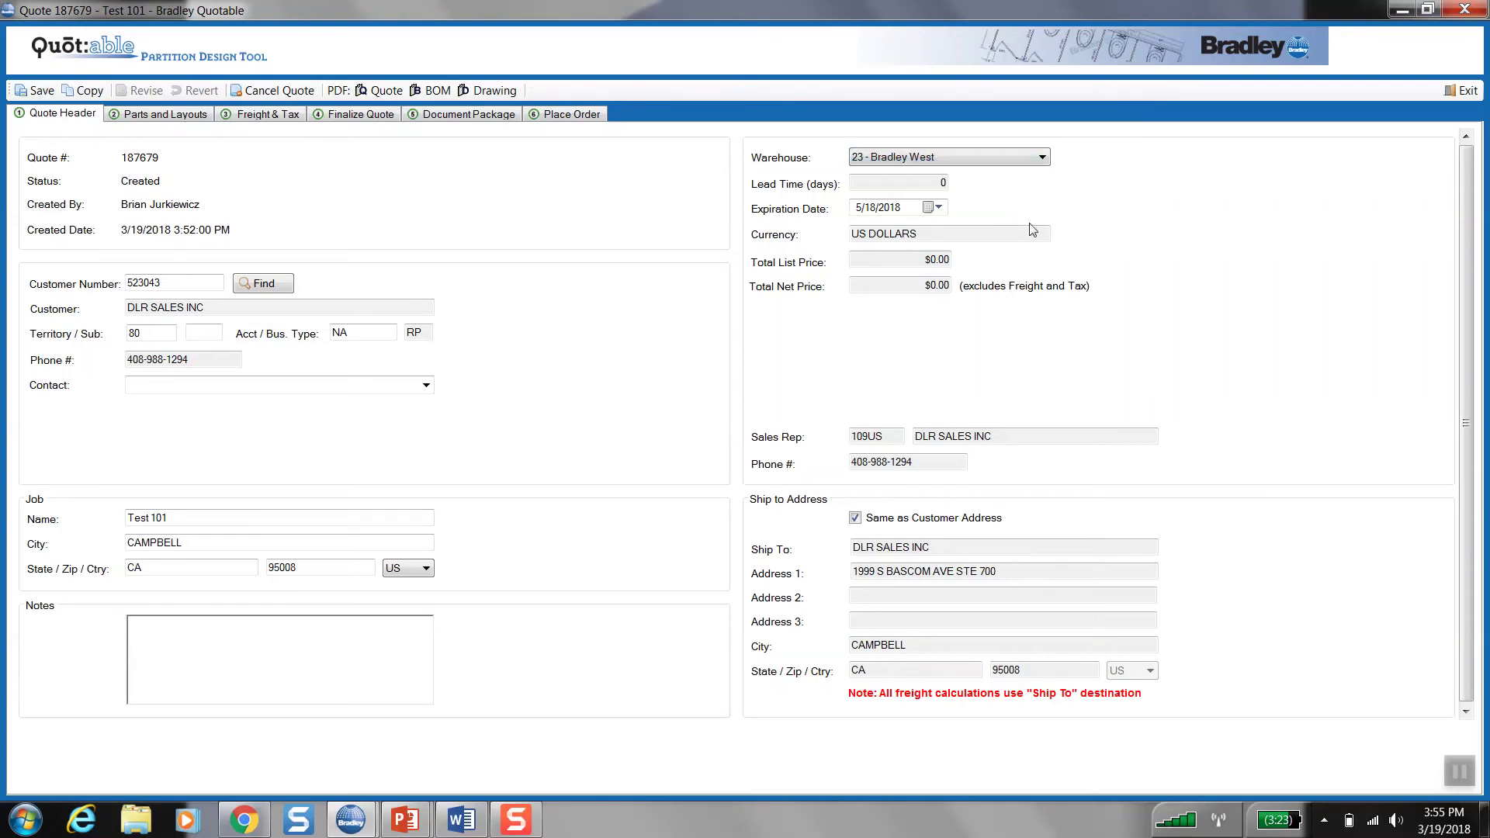
Create a new partition layout named 'mens 101 test'
{"action": "left_click", "coordinate": [178, 116]}
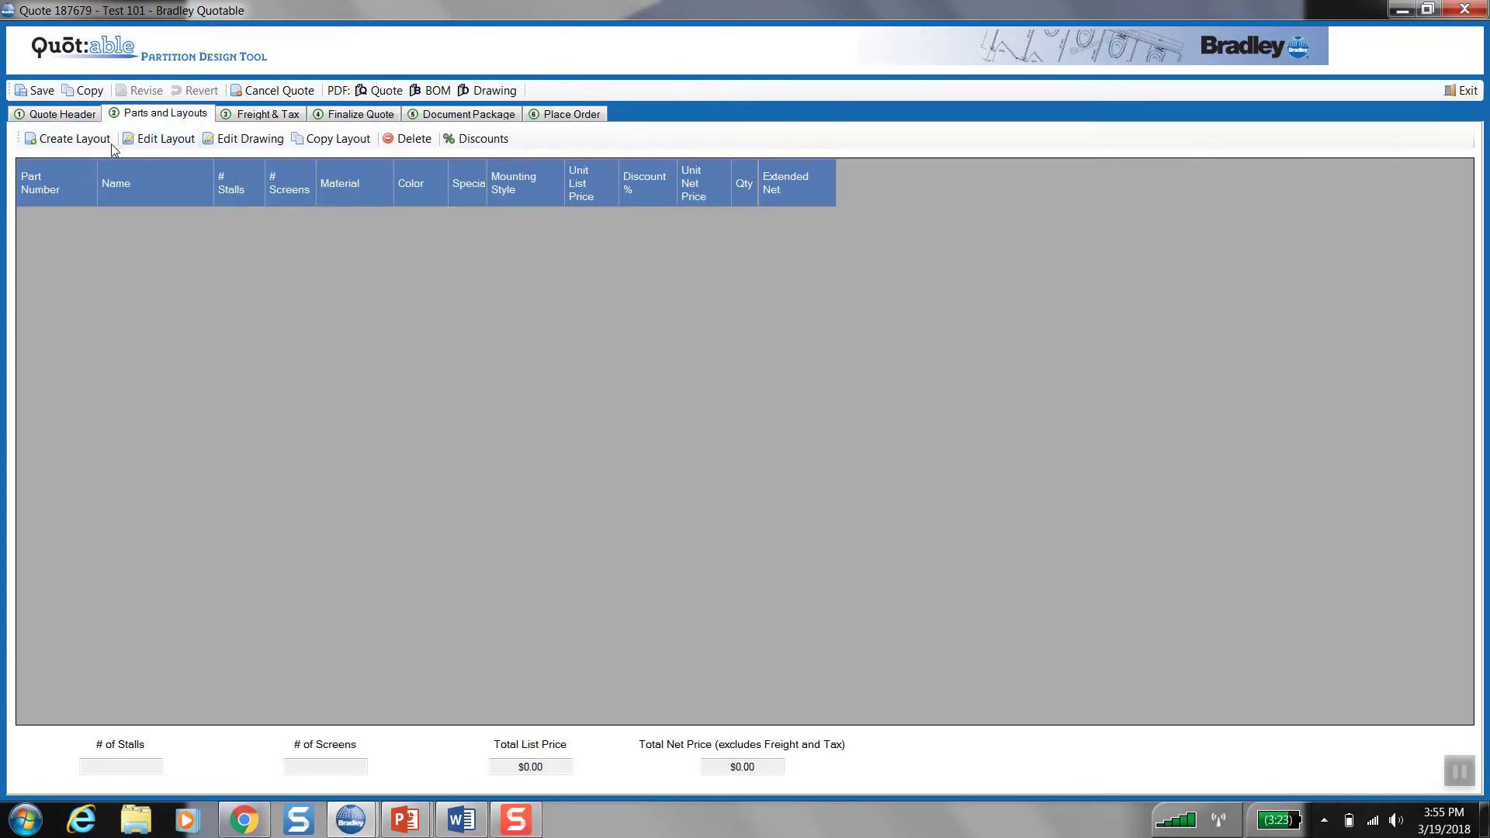
{"action": "left_click", "coordinate": [81, 139]}
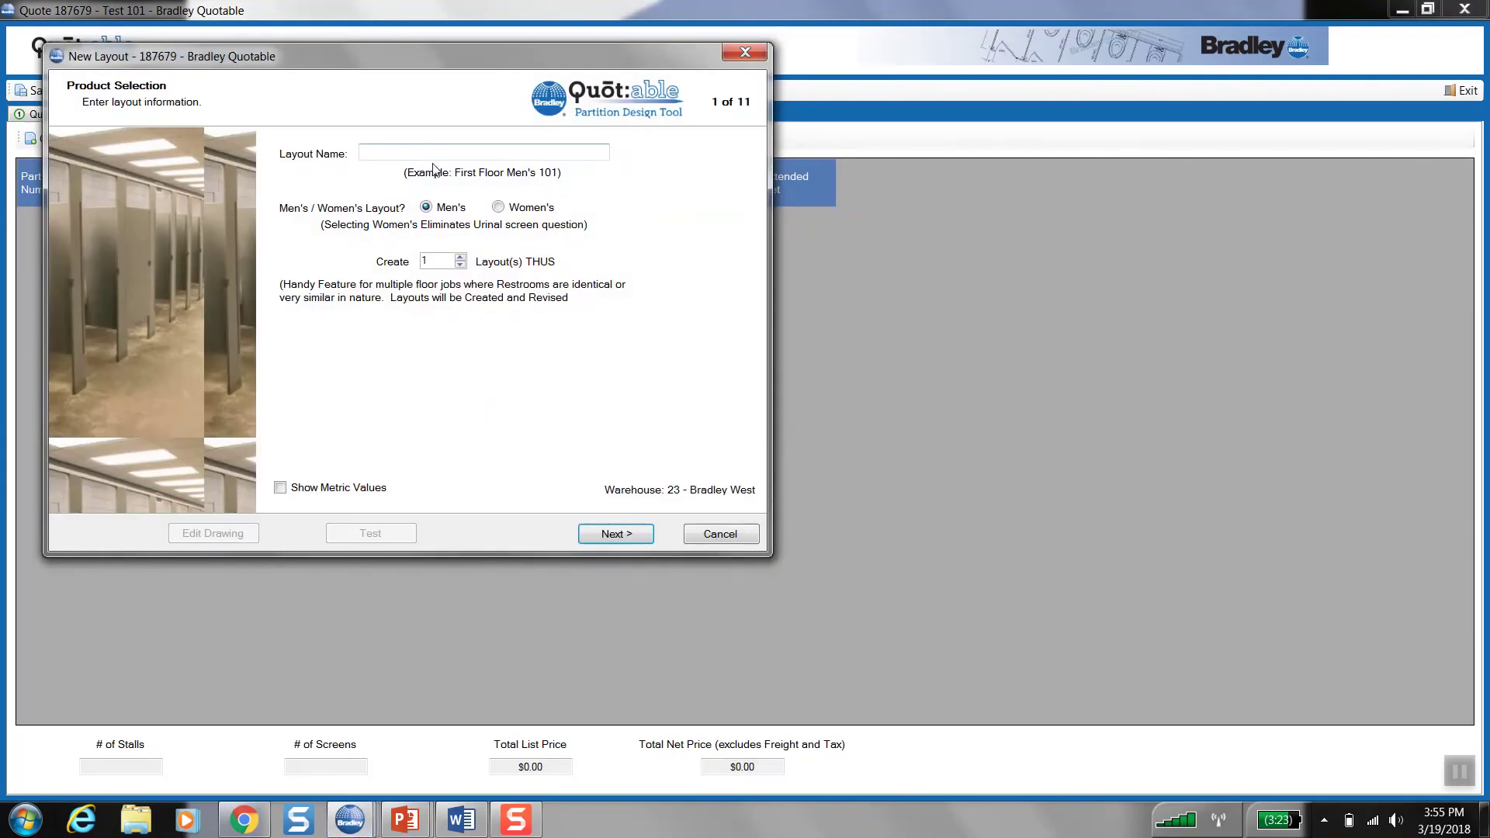
{"action": "type", "text": "mens 1"}
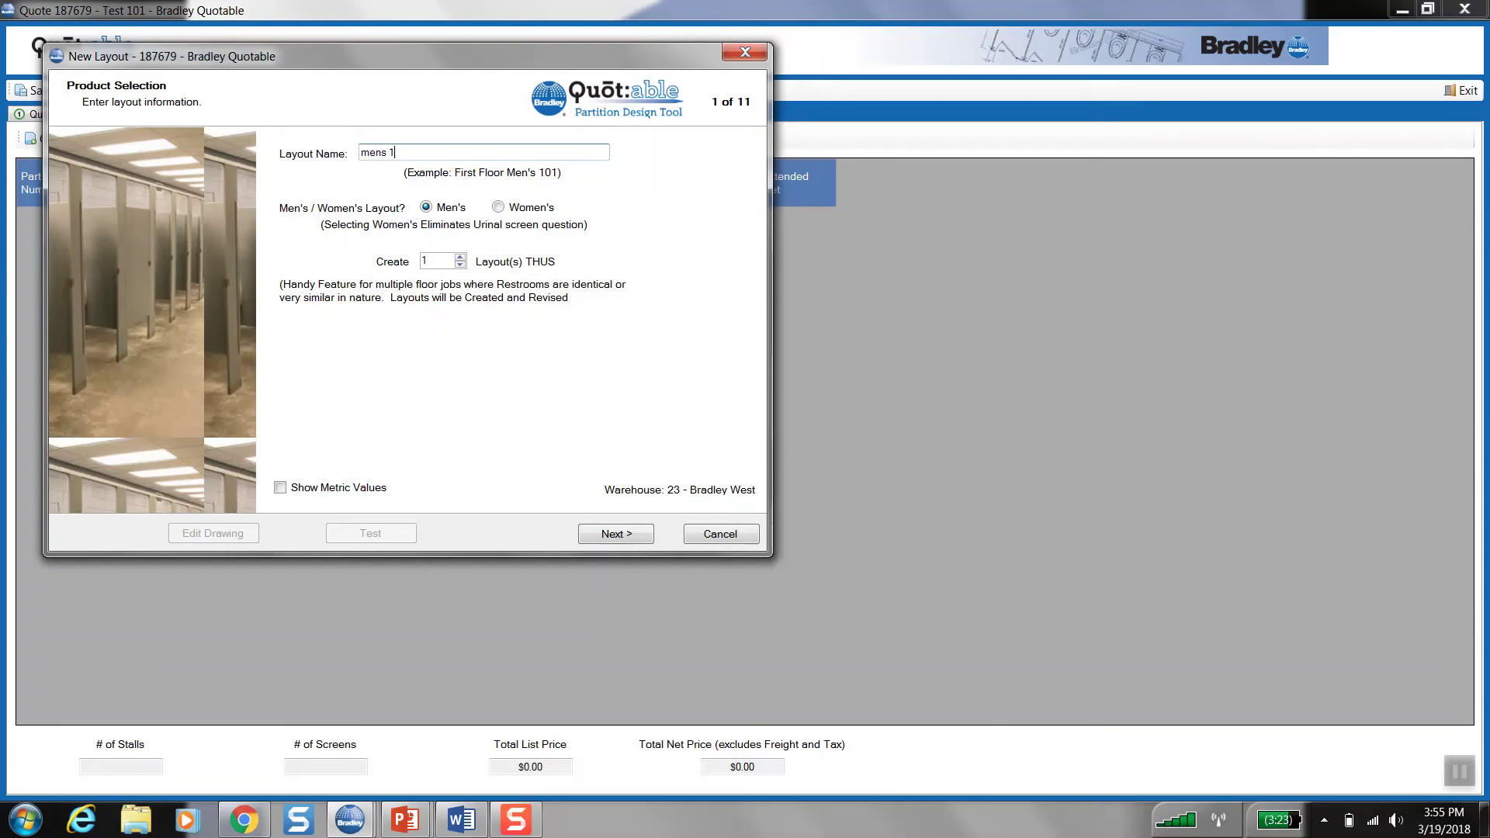
{"action": "type", "text": "01 test"}
{"action": "left_click", "coordinate": [624, 540]}
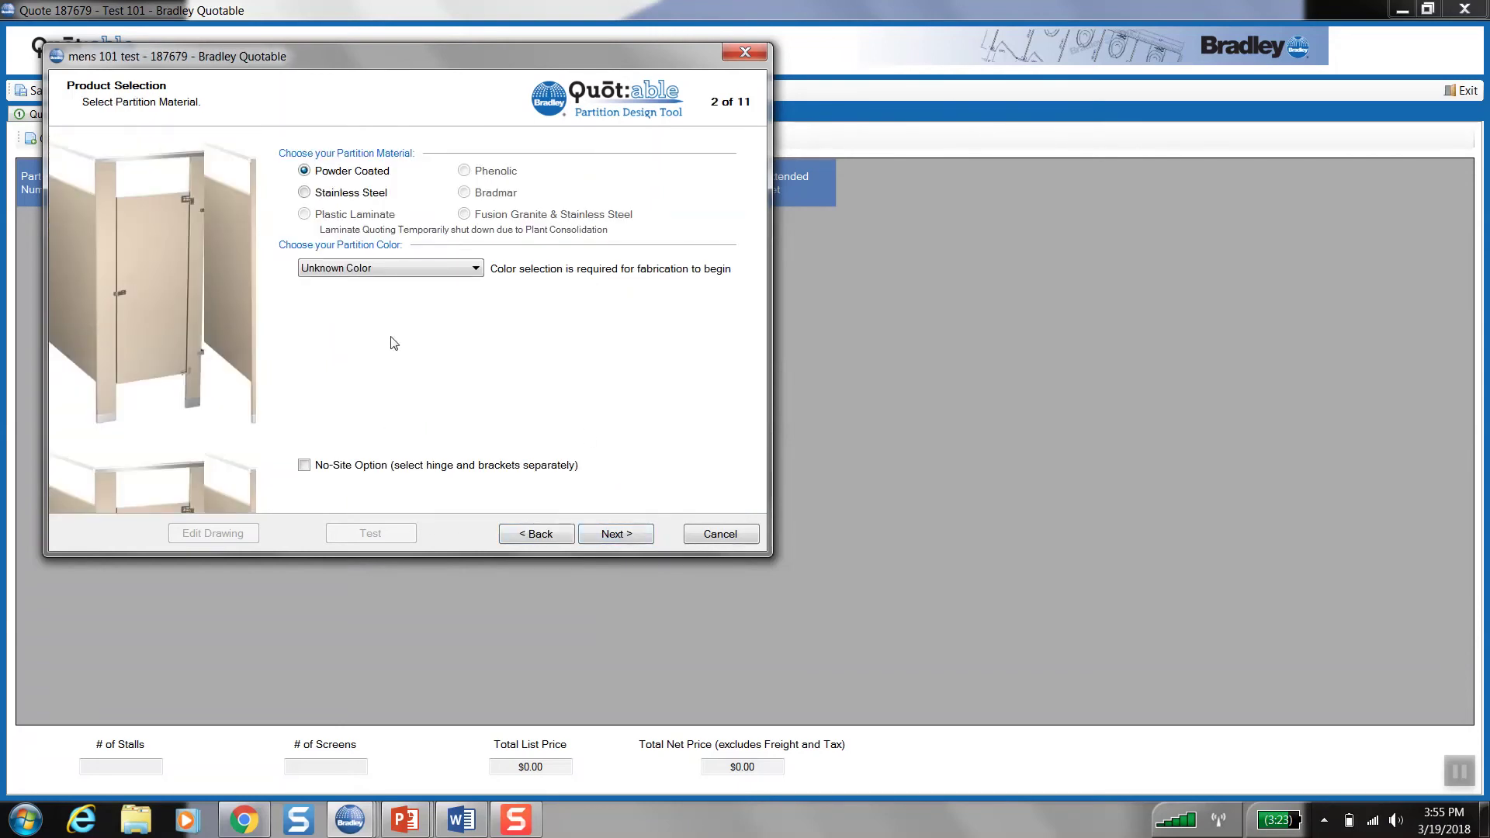
Choose Powder Coated material with BLACK partition color
{"action": "left_click", "coordinate": [305, 193]}
{"action": "left_click", "coordinate": [305, 172]}
{"action": "left_click", "coordinate": [305, 192]}
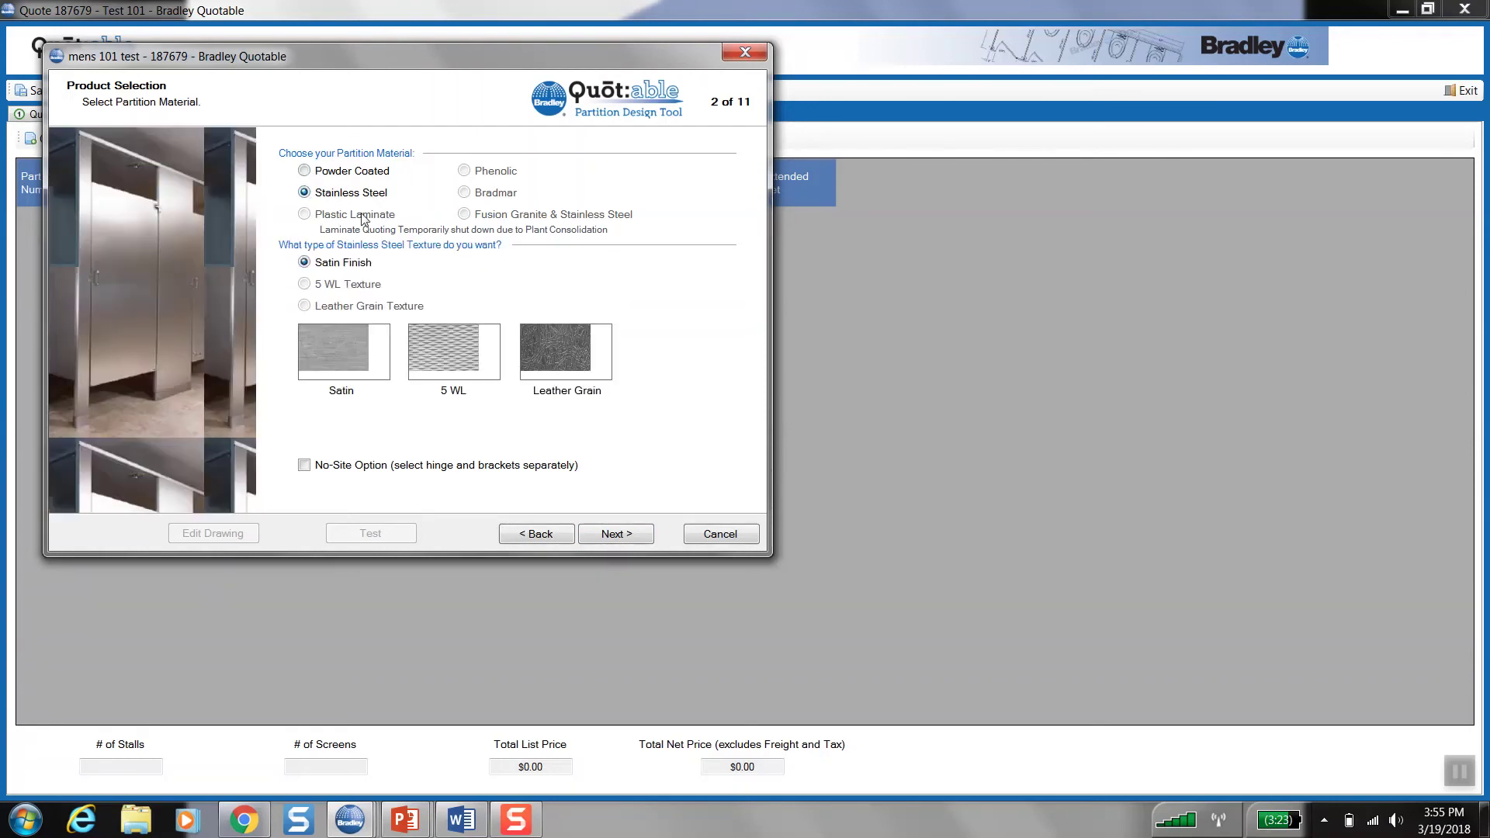
{"action": "left_click", "coordinate": [305, 171]}
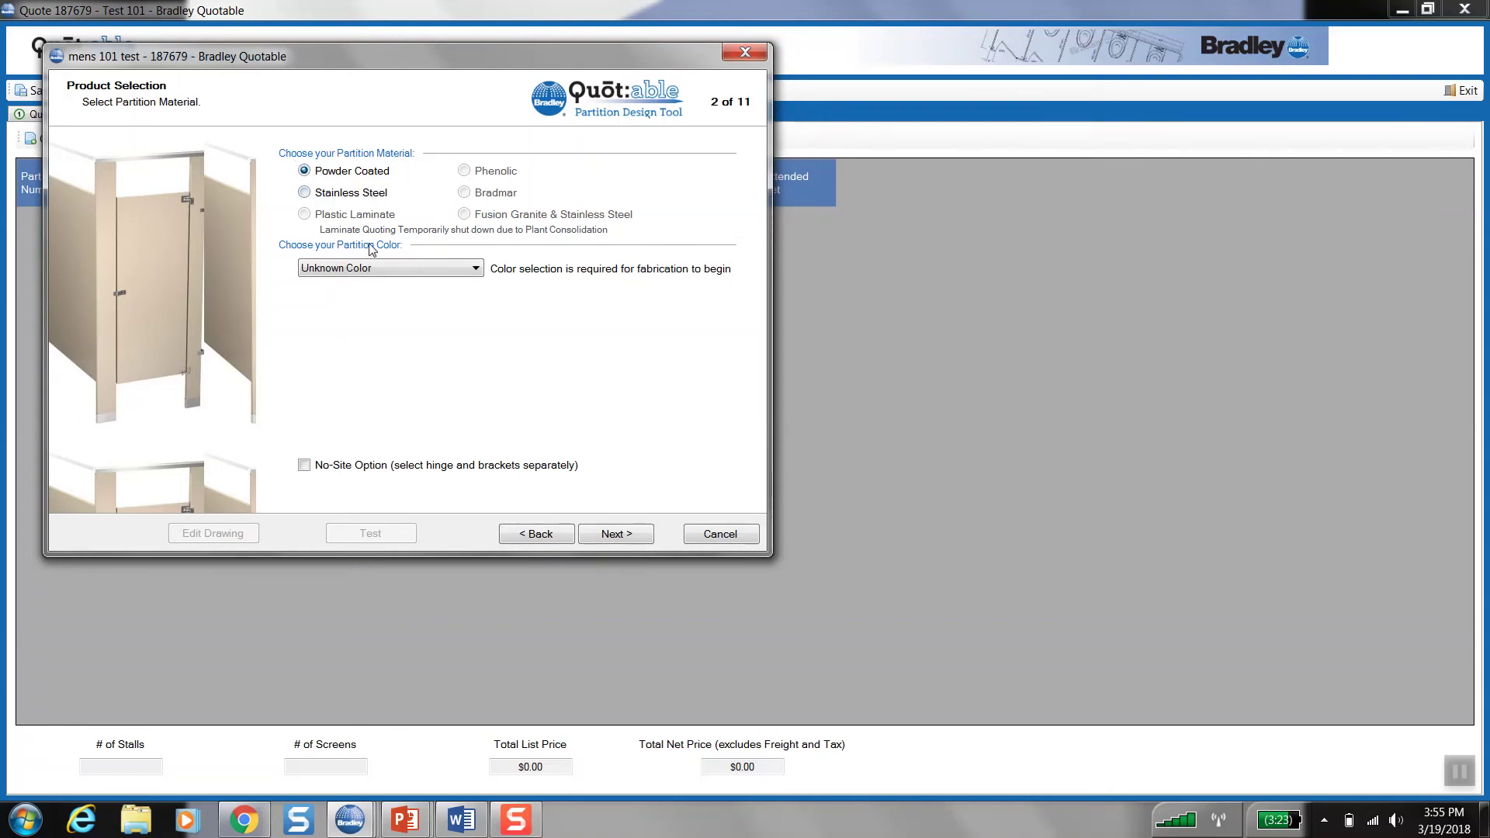
{"action": "left_click", "coordinate": [372, 270]}
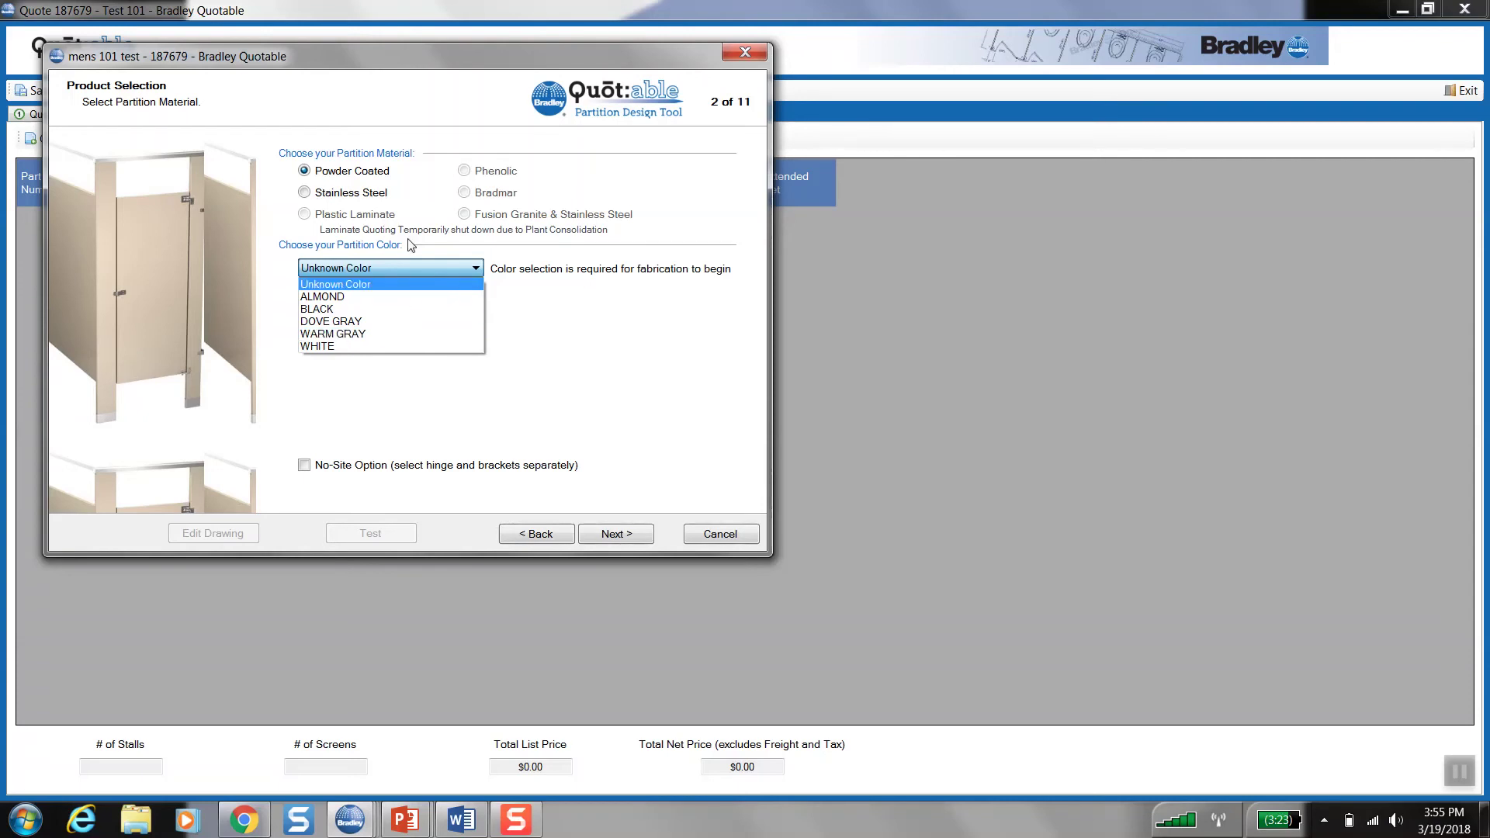
{"action": "left_click", "coordinate": [371, 200]}
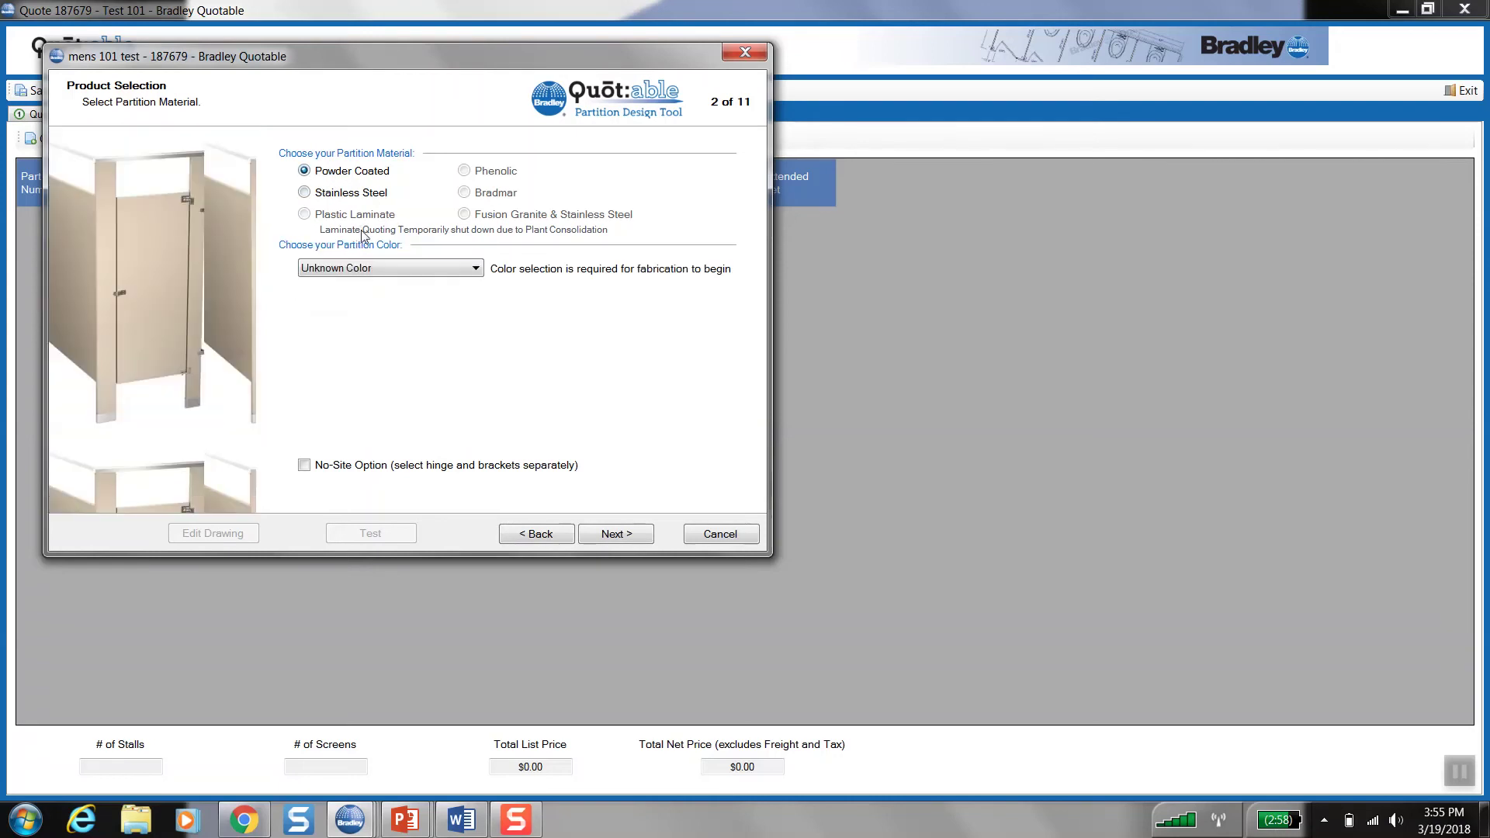
{"action": "left_click", "coordinate": [365, 268]}
{"action": "left_click", "coordinate": [363, 306]}
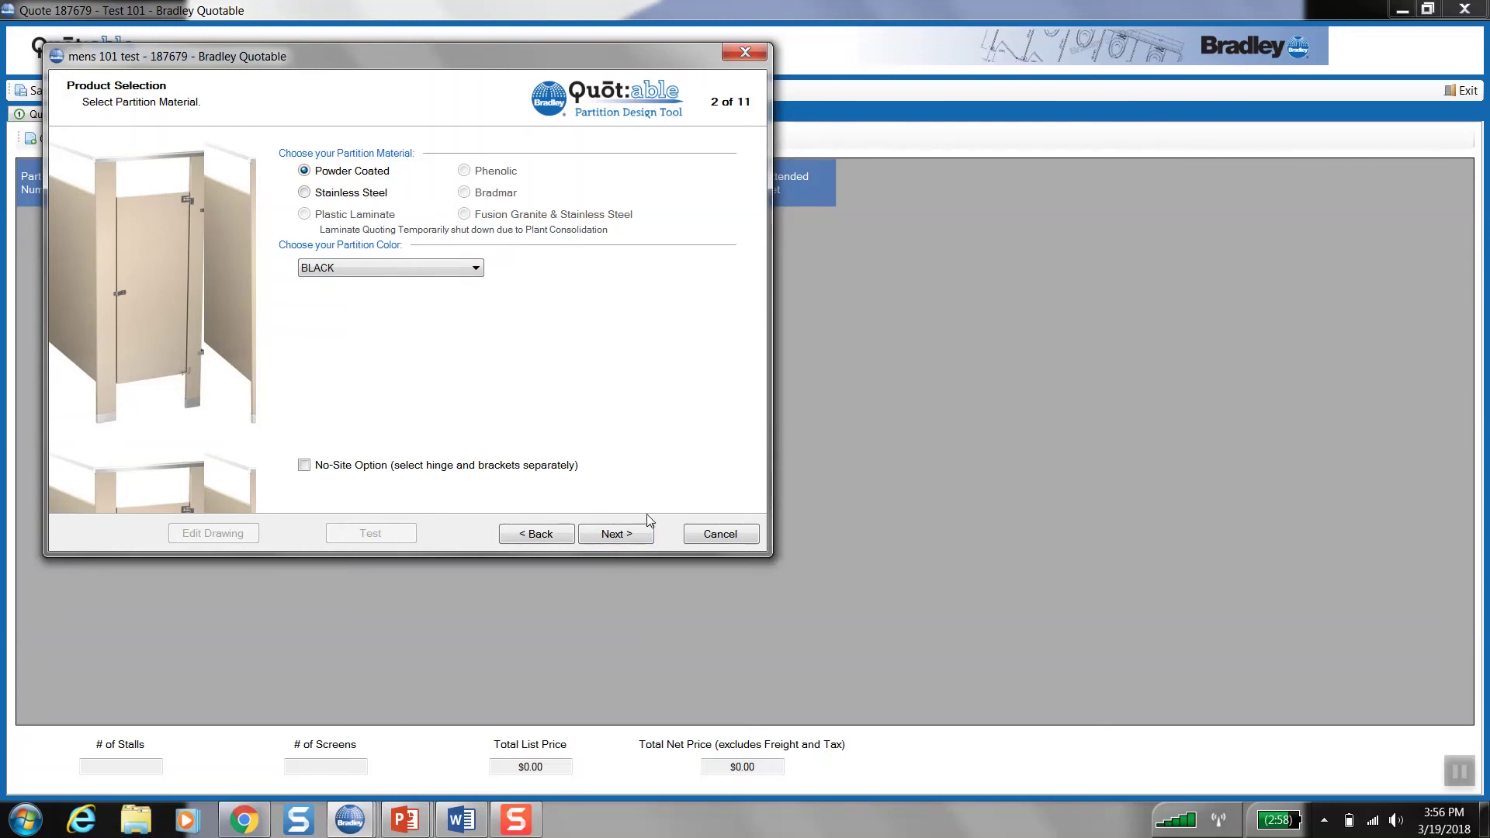
Accept default mounting, hinges, latch and brackets, with no urinal or sight screens, keeping Corner Left
{"action": "left_click", "coordinate": [609, 534]}
{"action": "left_click", "coordinate": [605, 534]}
{"action": "left_click", "coordinate": [604, 535]}
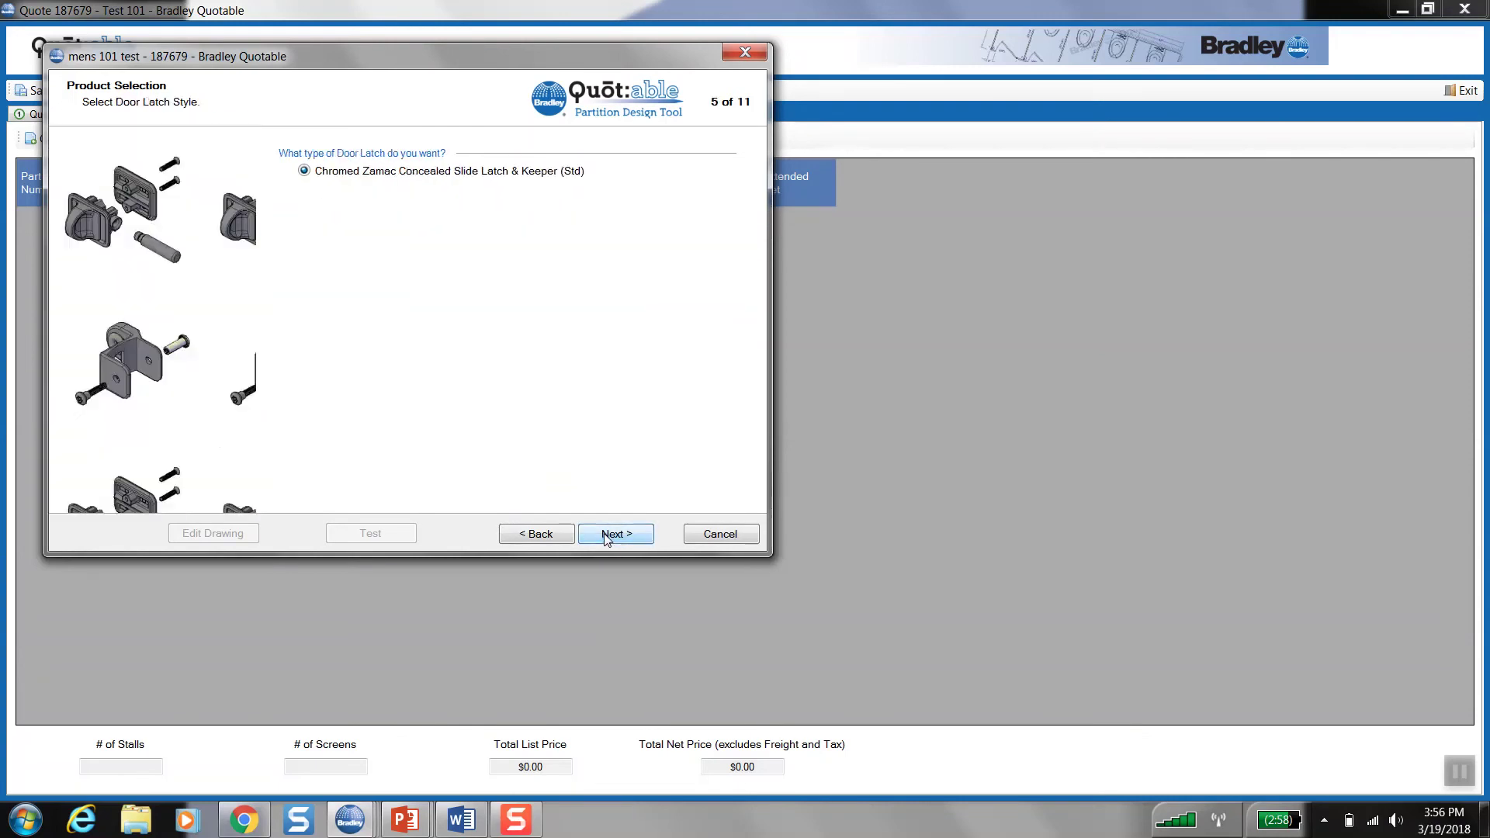
{"action": "left_click", "coordinate": [603, 536]}
{"action": "left_click", "coordinate": [596, 532]}
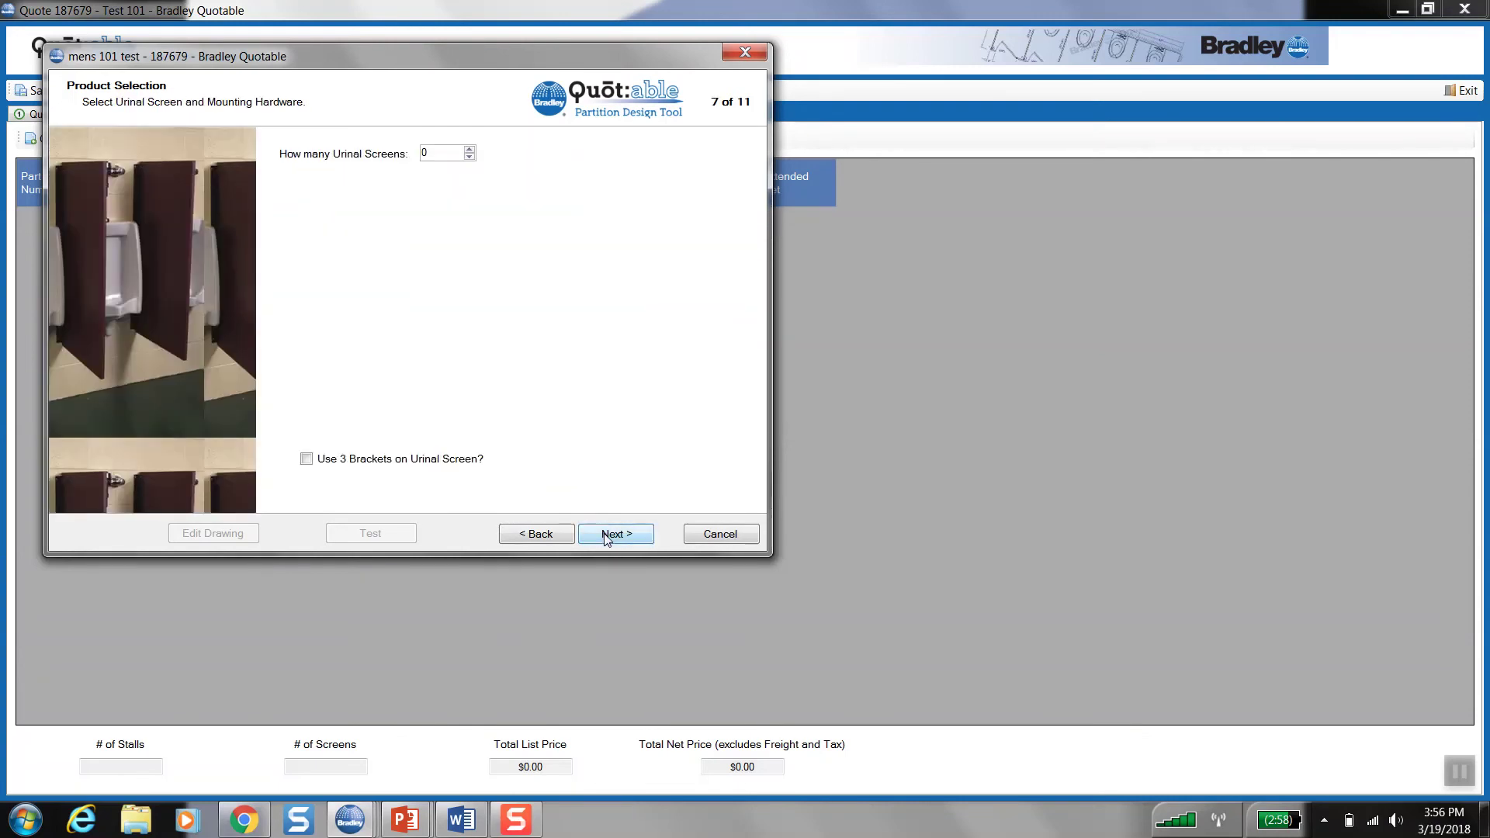
{"action": "left_click", "coordinate": [593, 532]}
{"action": "left_click", "coordinate": [606, 534]}
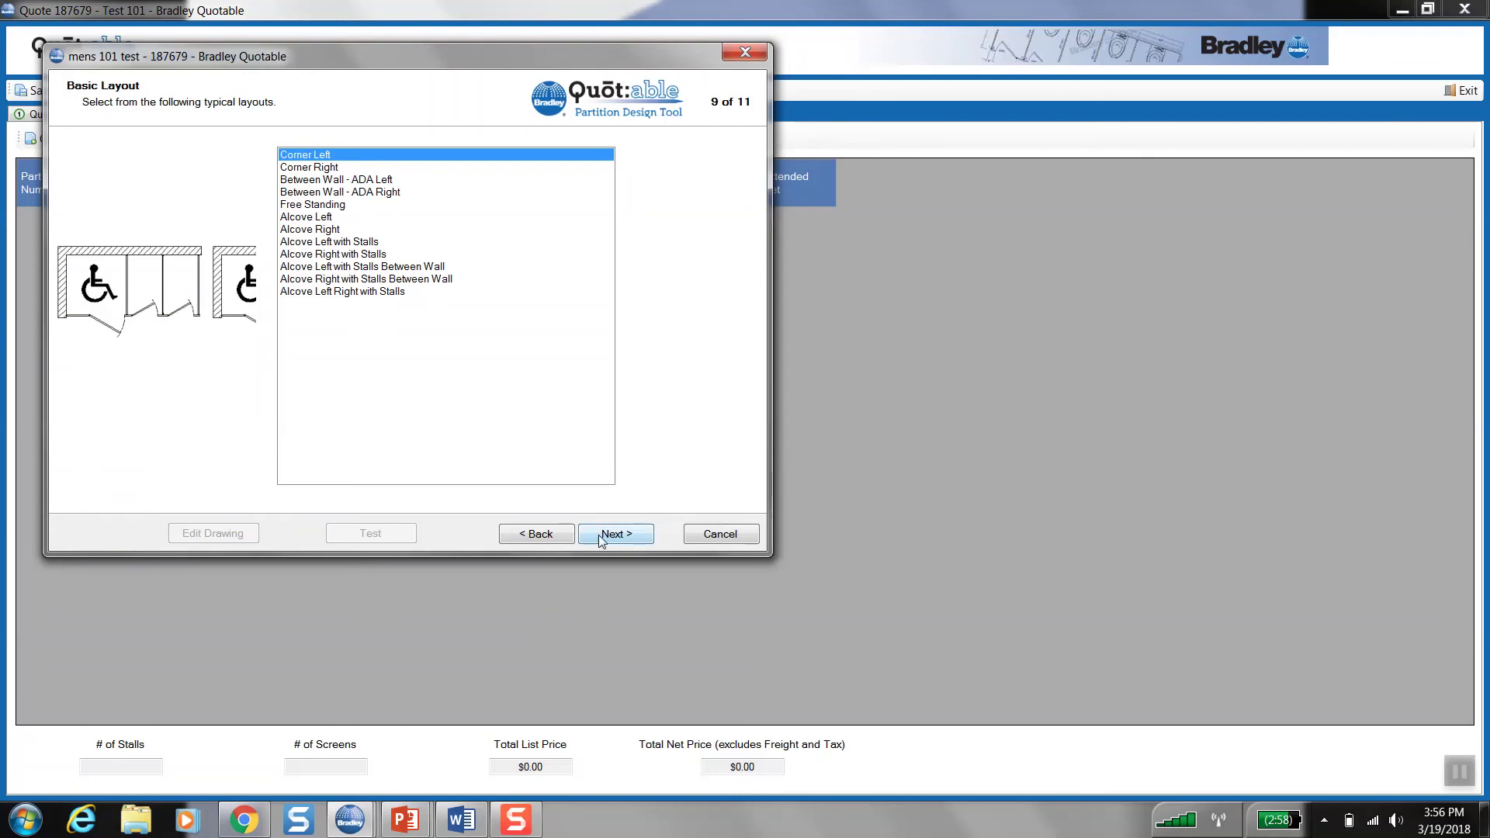
{"action": "left_click", "coordinate": [603, 534]}
Set the layout to 4 stalls and open the 168 1/2" layout drawing
{"action": "left_click", "coordinate": [237, 169]}
{"action": "double_click", "coordinate": [237, 169]}
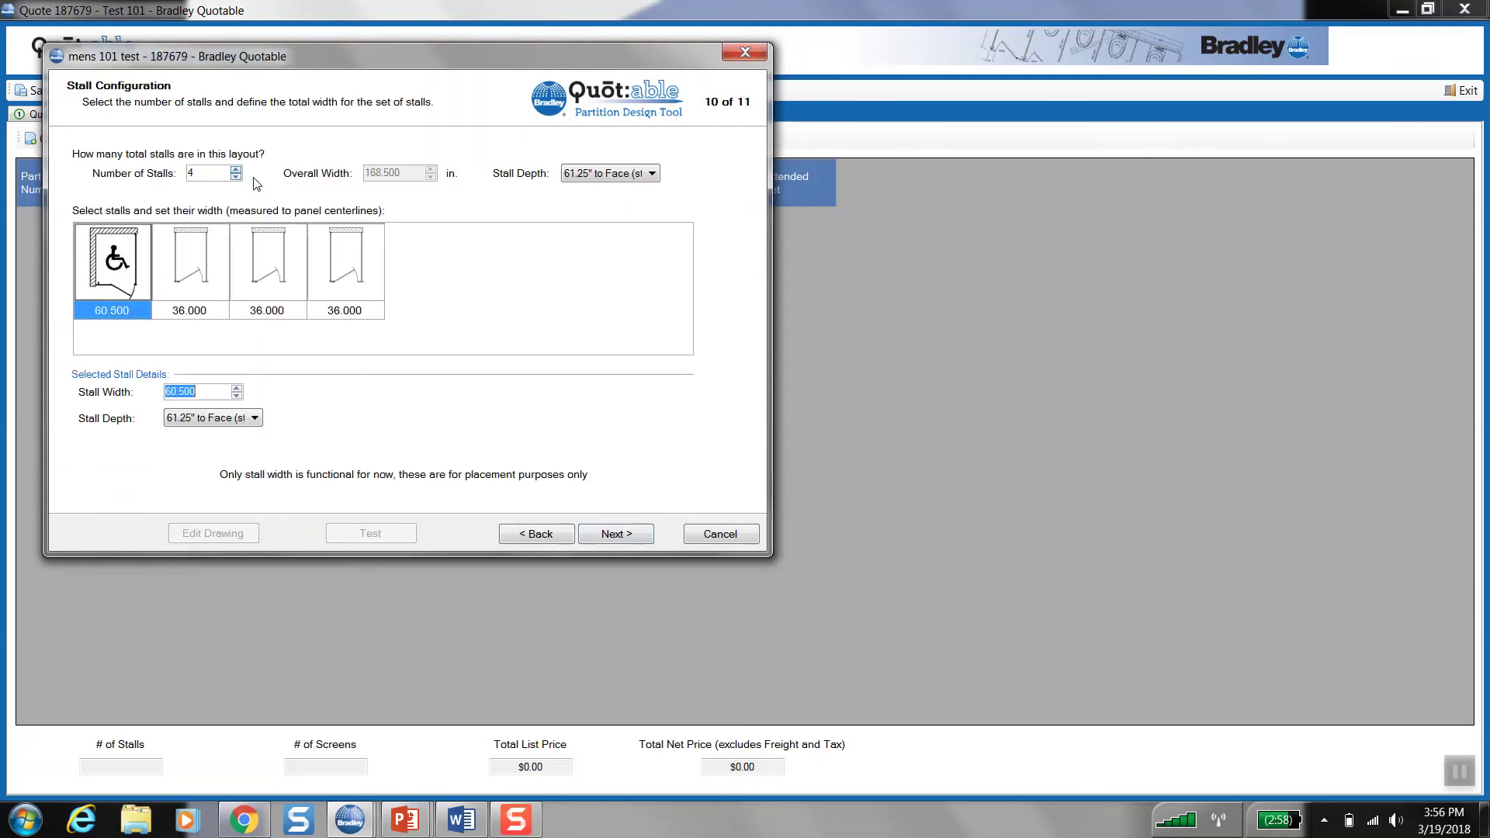
{"action": "left_click", "coordinate": [620, 536]}
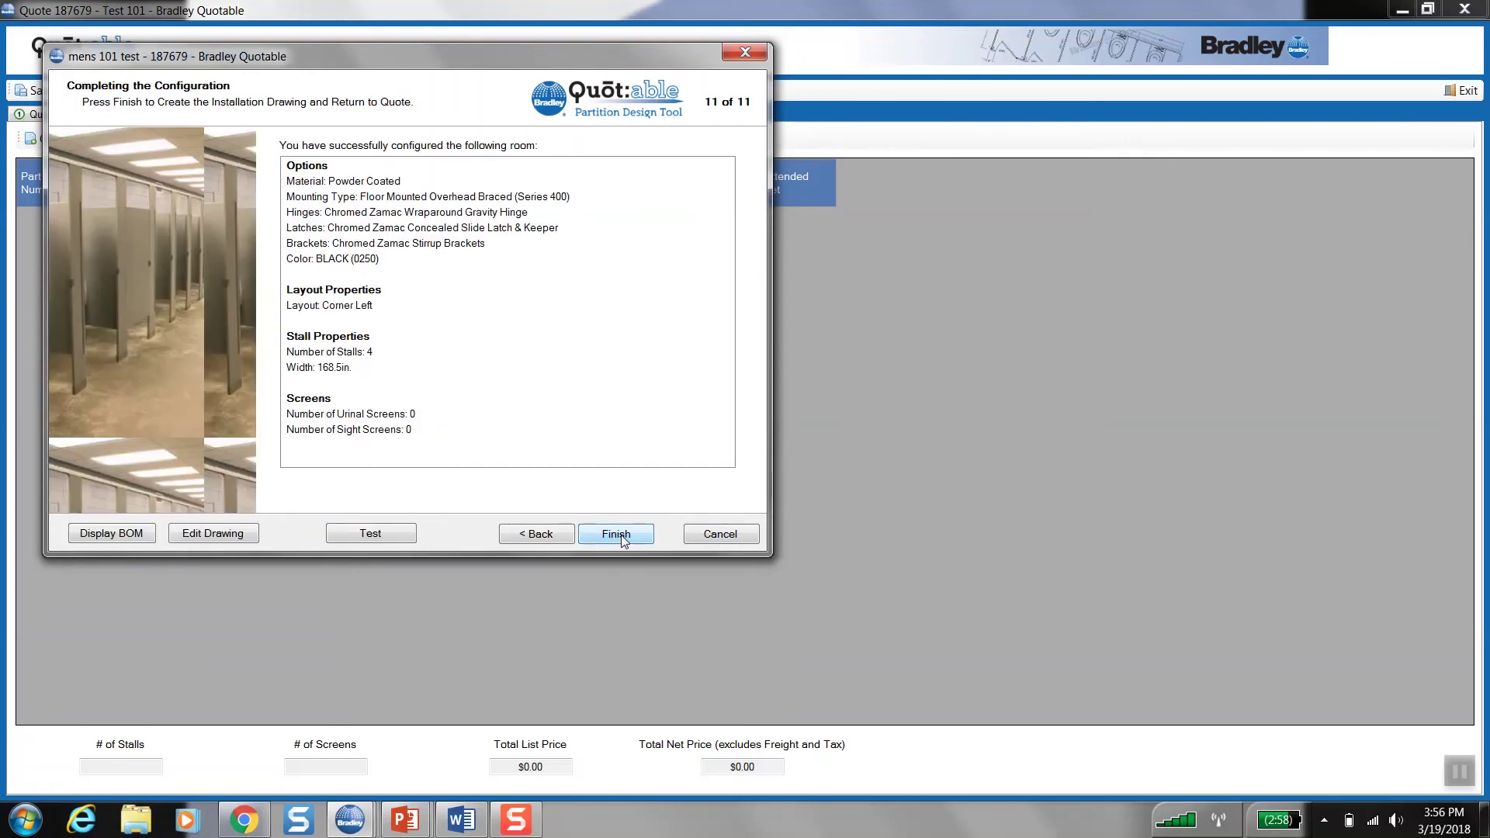
{"action": "left_click", "coordinate": [230, 534]}
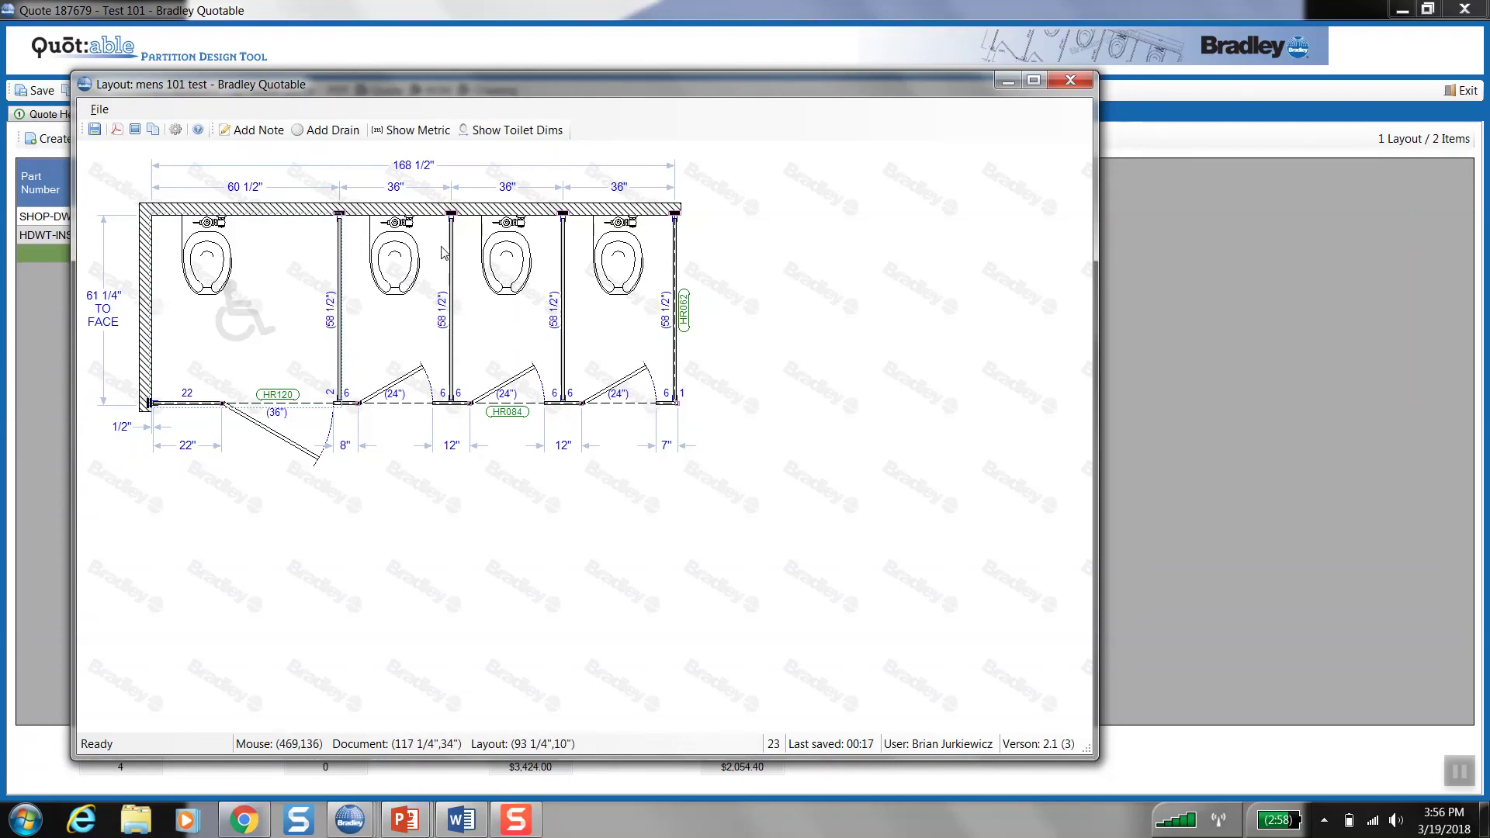
Drag the fourth stall's front line forward so it projects 78" to face
{"action": "left_click_drag", "start_coordinate": [444, 255], "coordinate": [453, 186]}
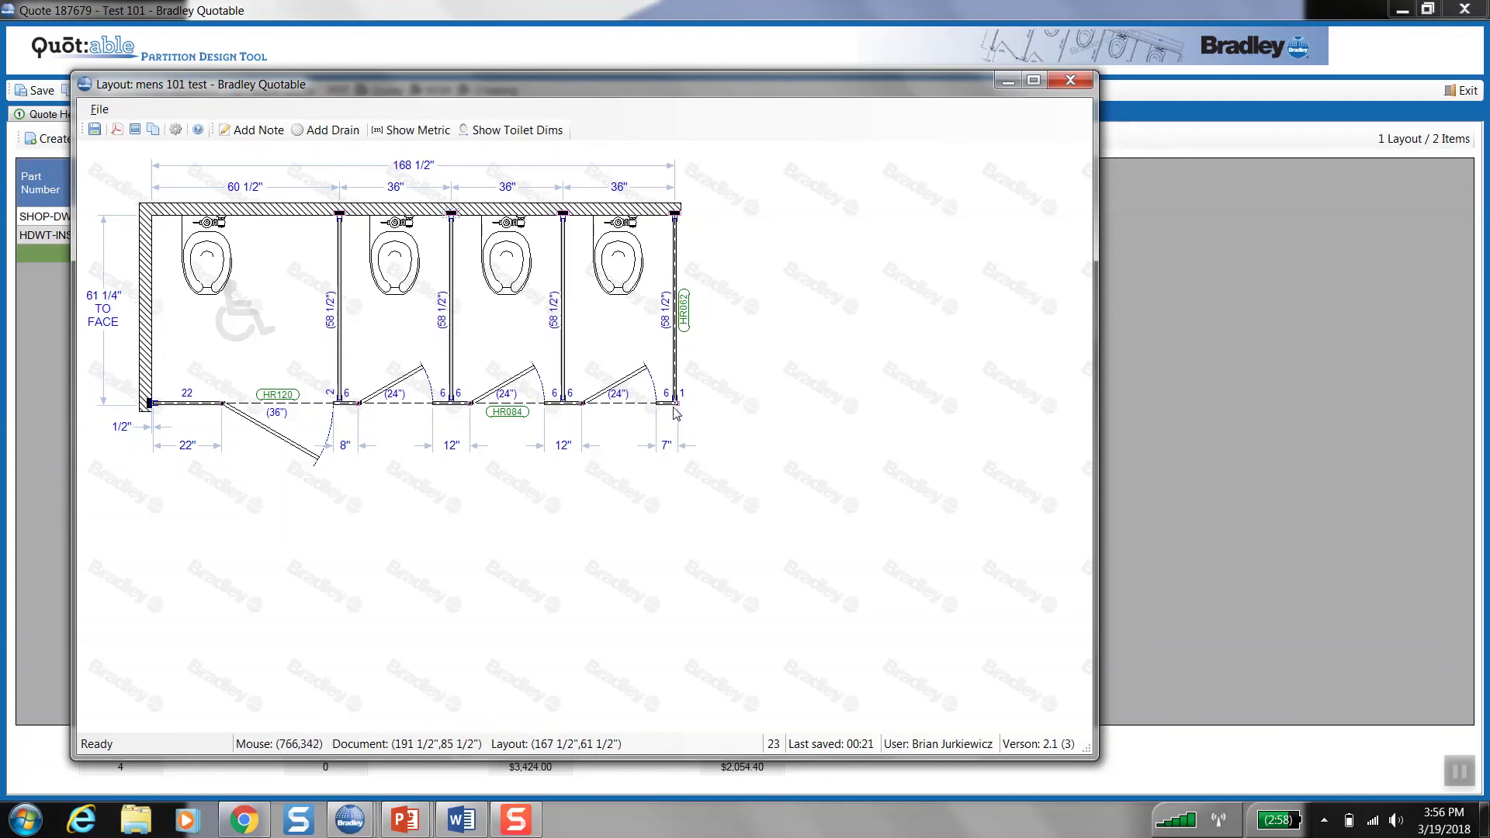
{"action": "left_click_drag", "start_coordinate": [636, 402], "coordinate": [629, 464]}
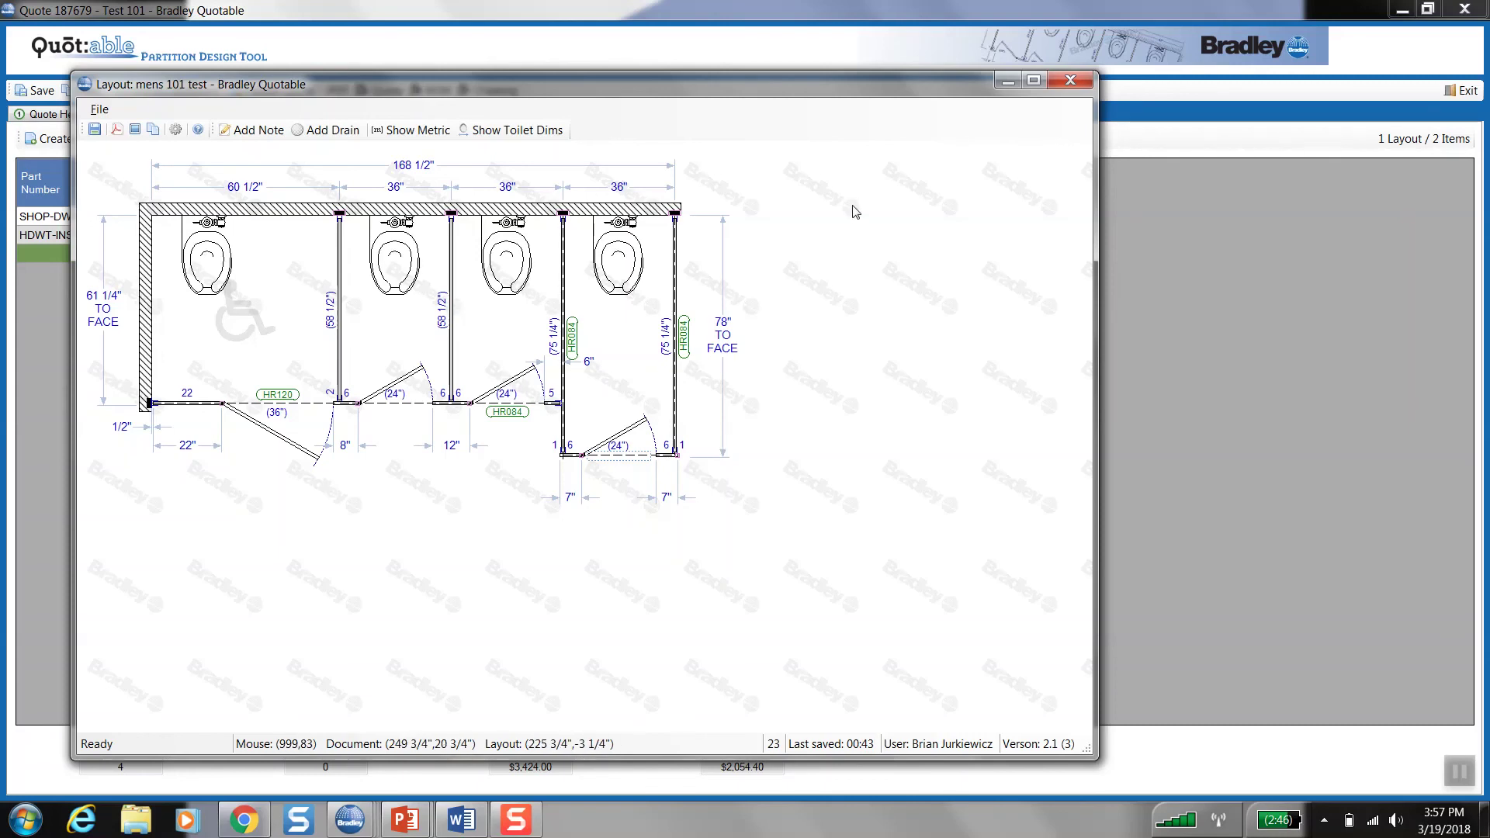
Bring up the window switcher with Alt+Tab to move to the PowerPoint presentation
{"action": "key", "text": "alt+Tab"}
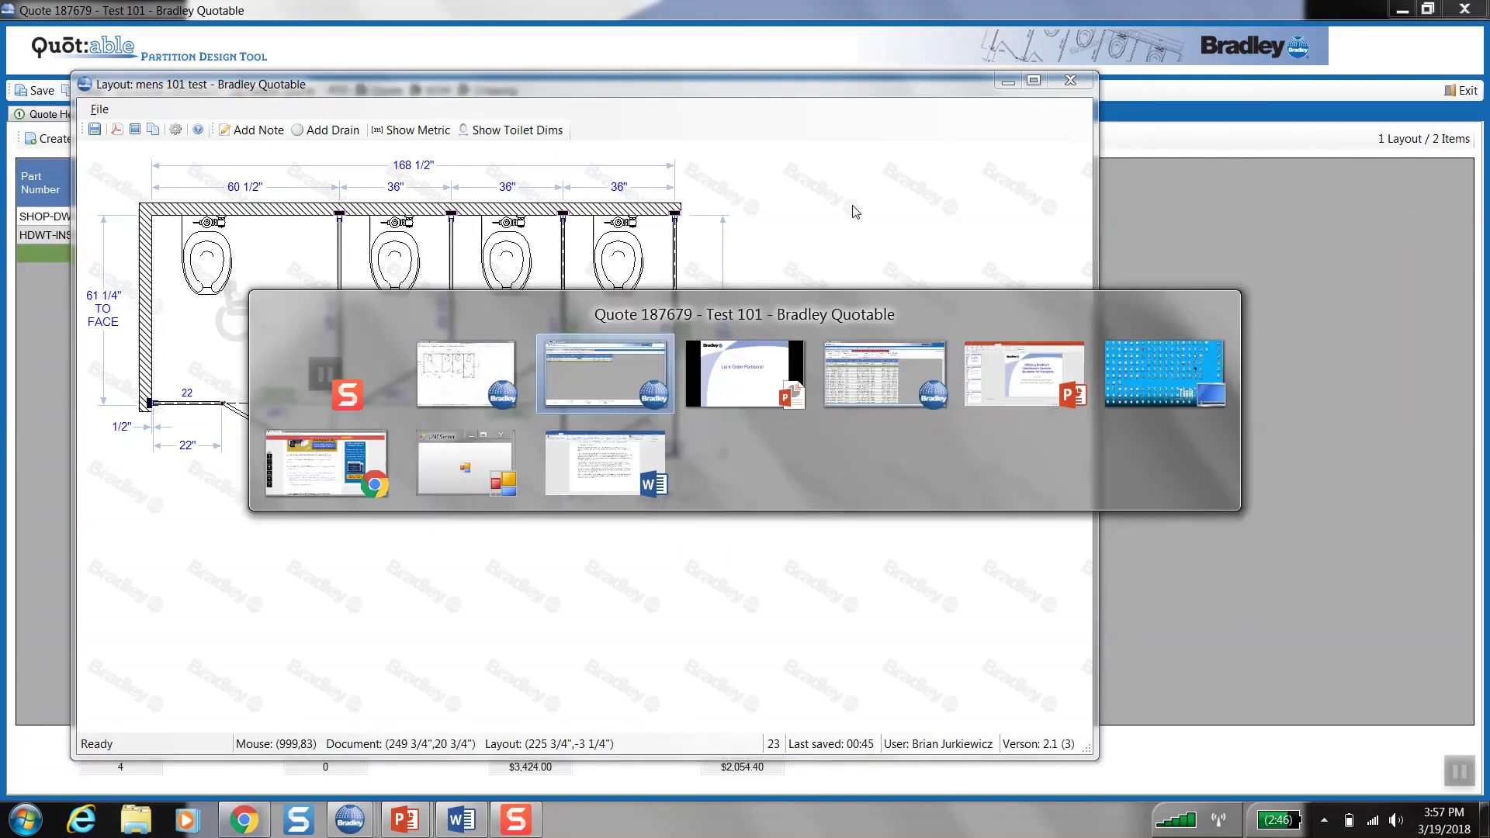